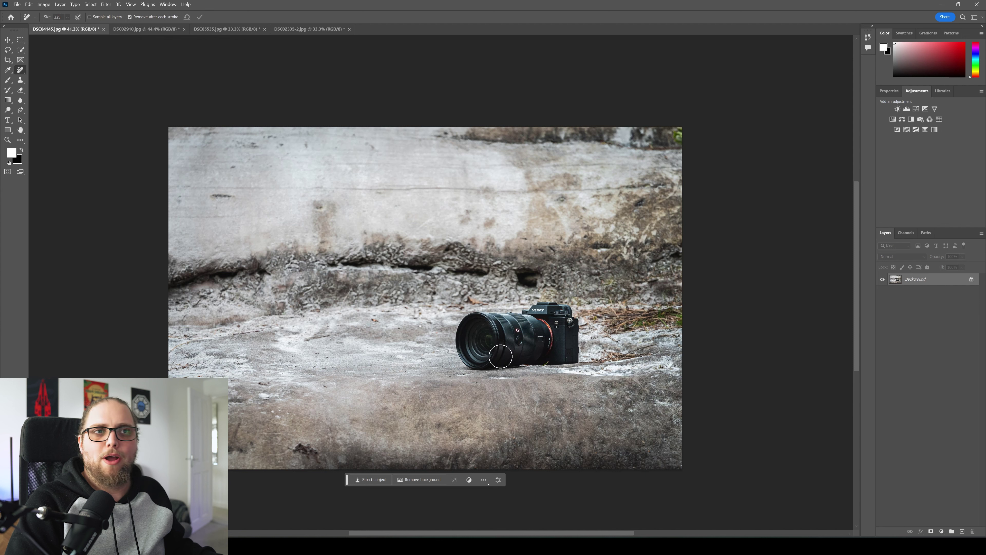
Enlarge the Remove Tool brush to 400 and remove the Sony camera from the rock ledge in DSC04145.jpg
key("bracketright")
key("bracketright")
key("bracketright")
key("bracketright")
mouse_move(484, 330)
left_mouse_down()
mouse_move(490, 354)
mouse_move(485, 326)
mouse_move(473, 342)
mouse_move(488, 363)
mouse_move(564, 353)
mouse_move(559, 323)
mouse_move(498, 331)
left_mouse_up()
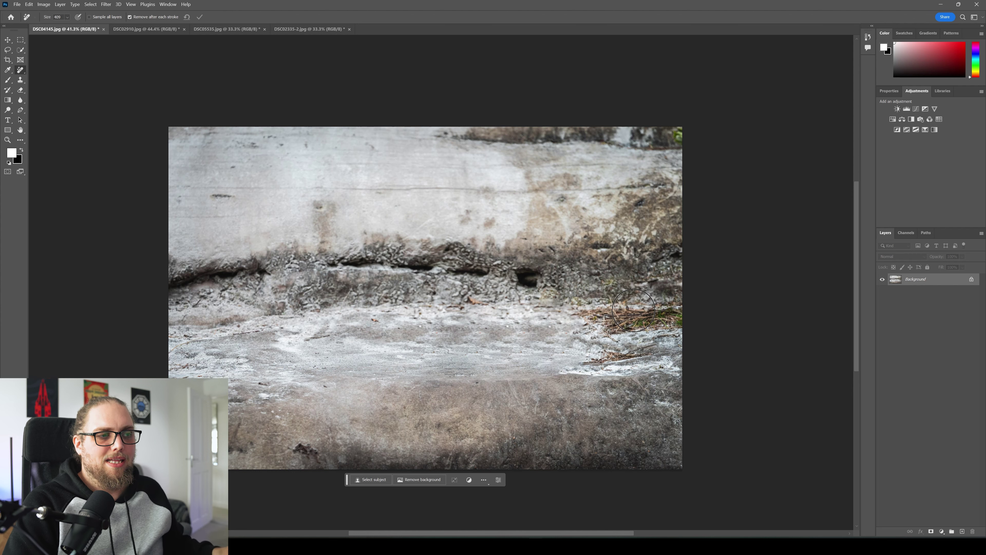
key("bracketleft")
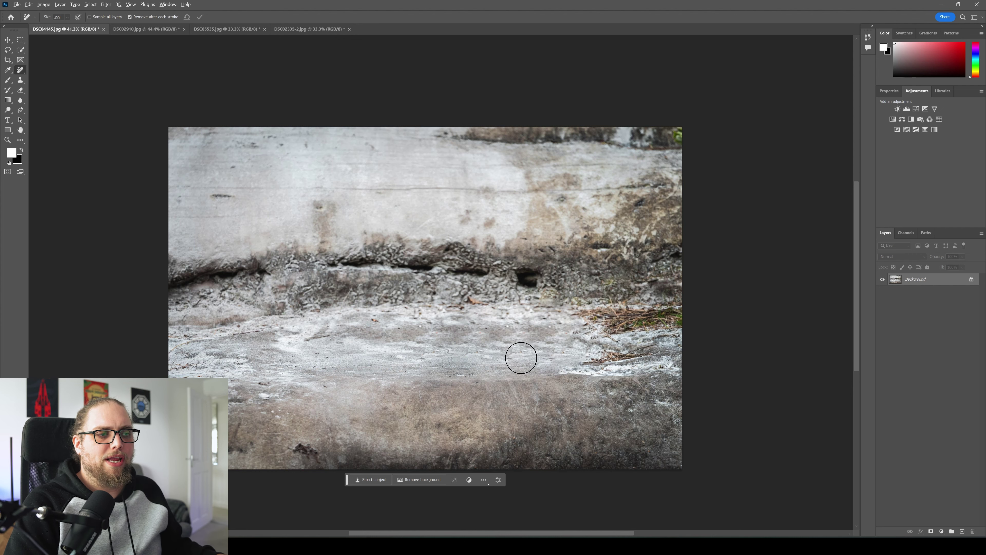
scroll(521, 357, "up", 4)
key("bracketleft")
scroll(572, 403, "down", 4)
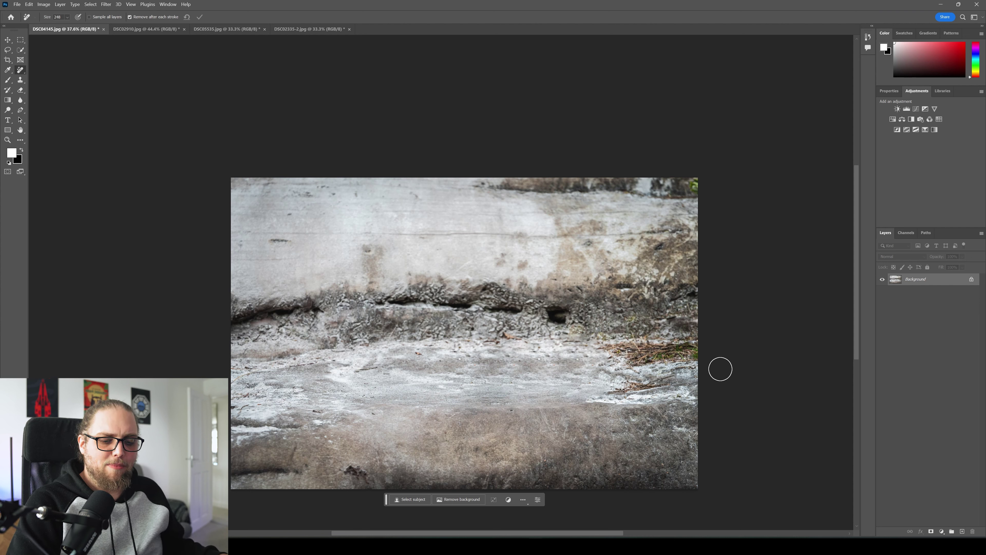
Try removing the green-topped bollard in DSC02910.jpg with the Spot Healing Brush in Content-Aware mode and inspect the retouched tarmac
key("ctrl+Tab")
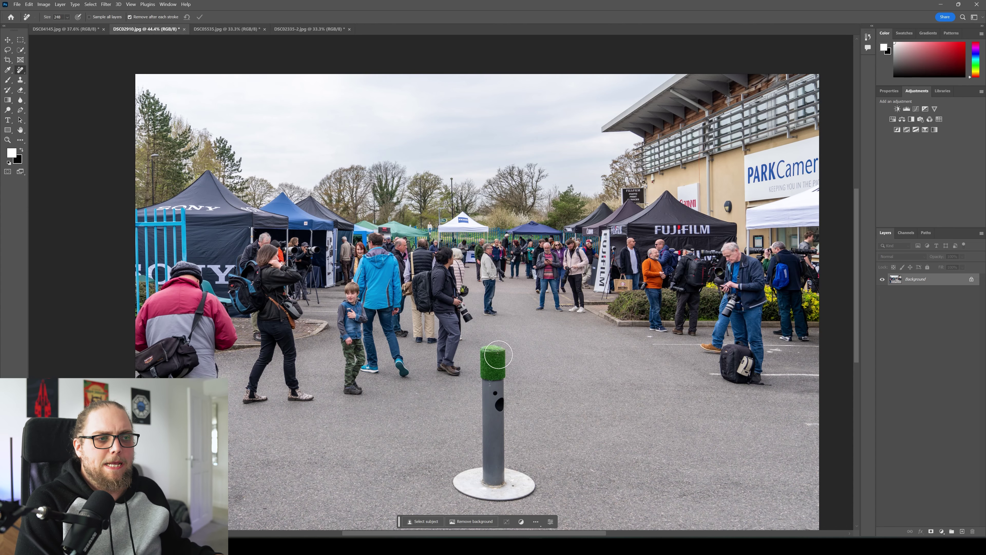
right_click(21, 73)
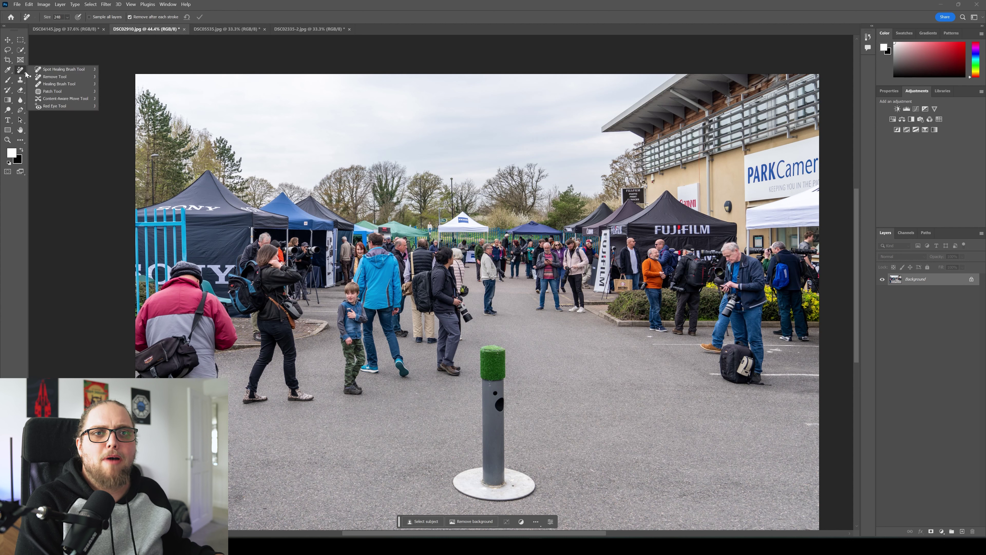
left_click(47, 72)
mouse_move(493, 357)
left_mouse_down()
mouse_move(490, 464)
mouse_move(466, 484)
mouse_move(527, 485)
left_mouse_up()
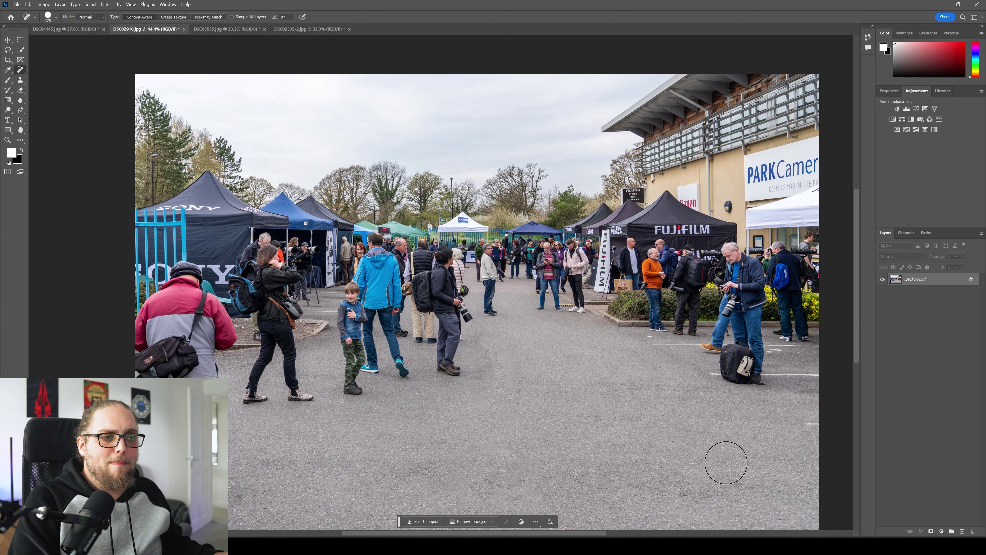
scroll(513, 402, "up", 5)
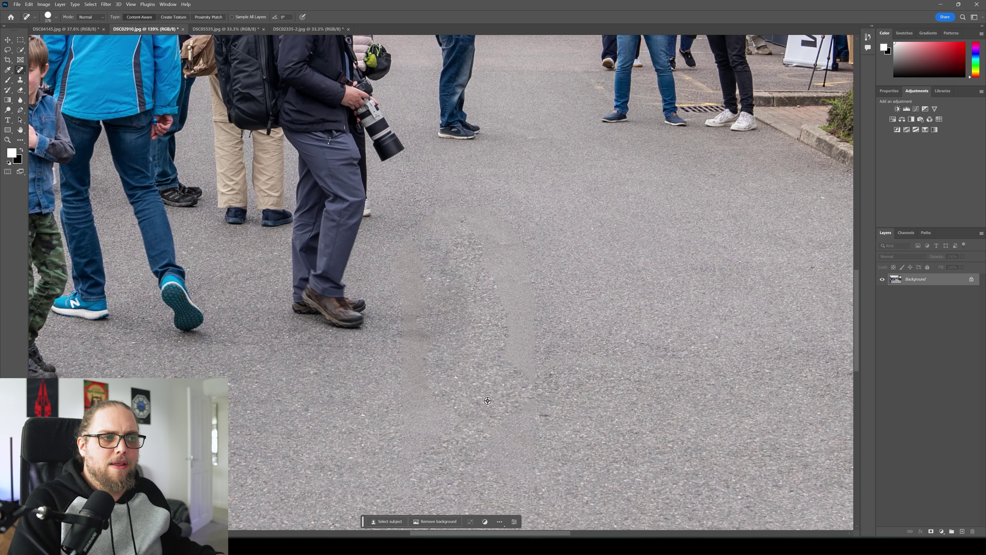
scroll(487, 400, "up", 1)
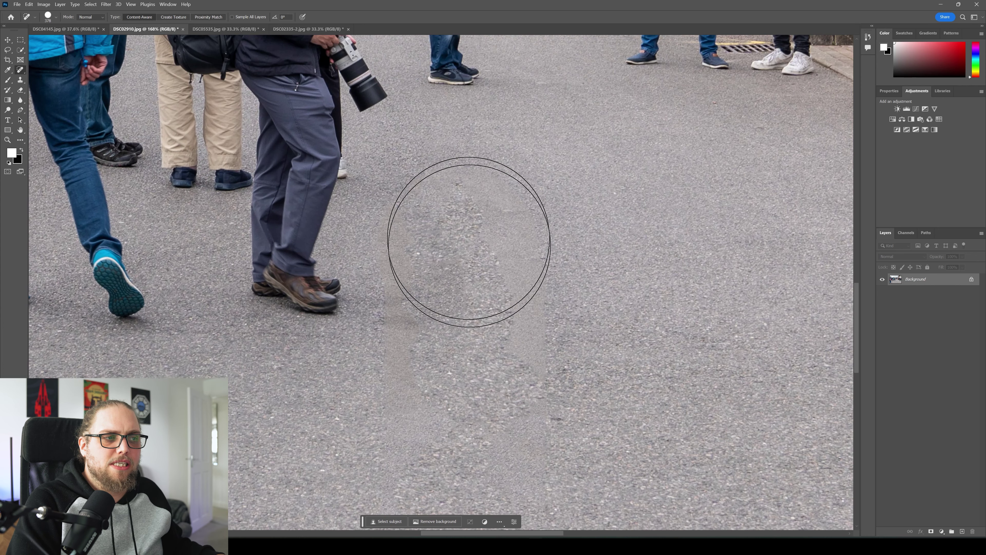
scroll(506, 296, "down", 6)
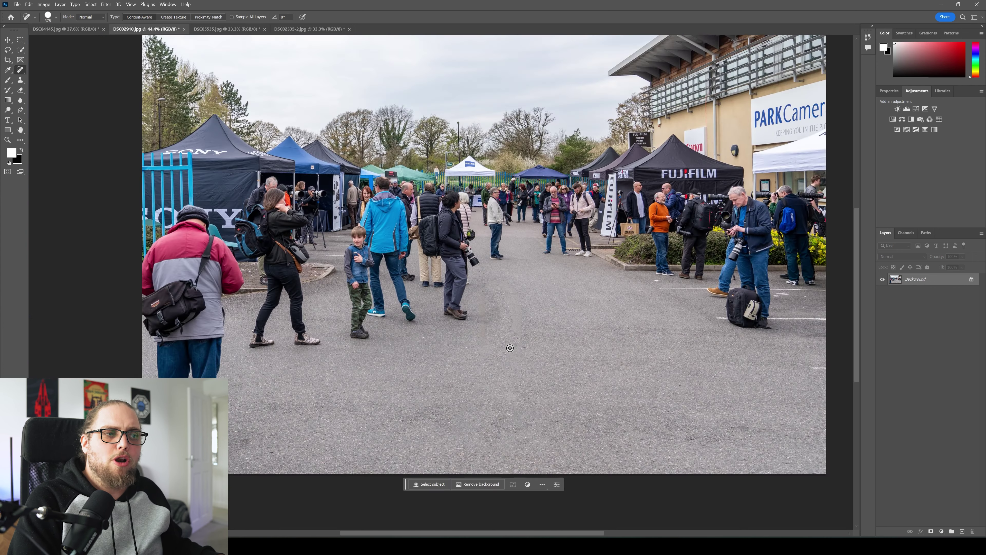
scroll(510, 349, "up", 2)
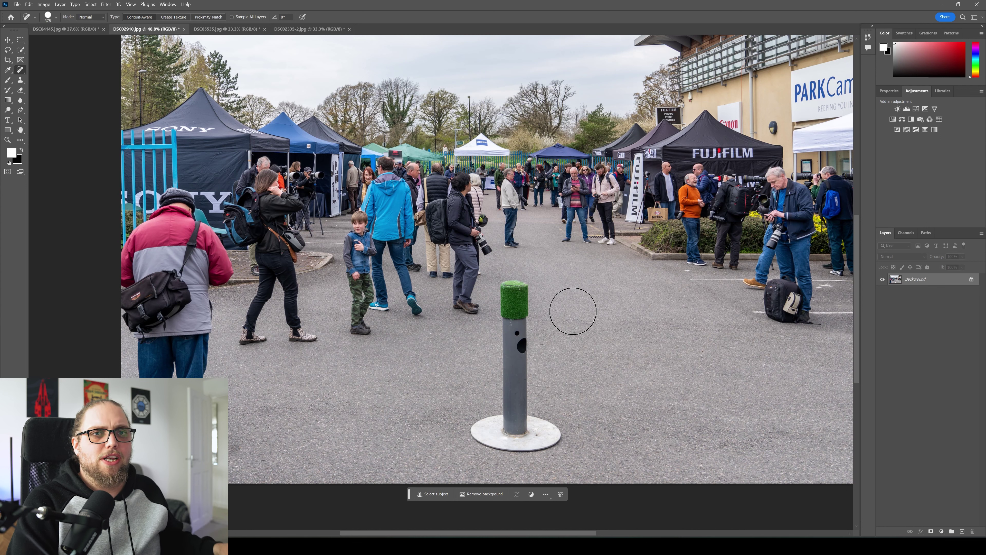
Remove the green-topped bollard and its white base with the Remove Tool and inspect the tarmac up close
right_click(20, 71)
left_click(50, 80)
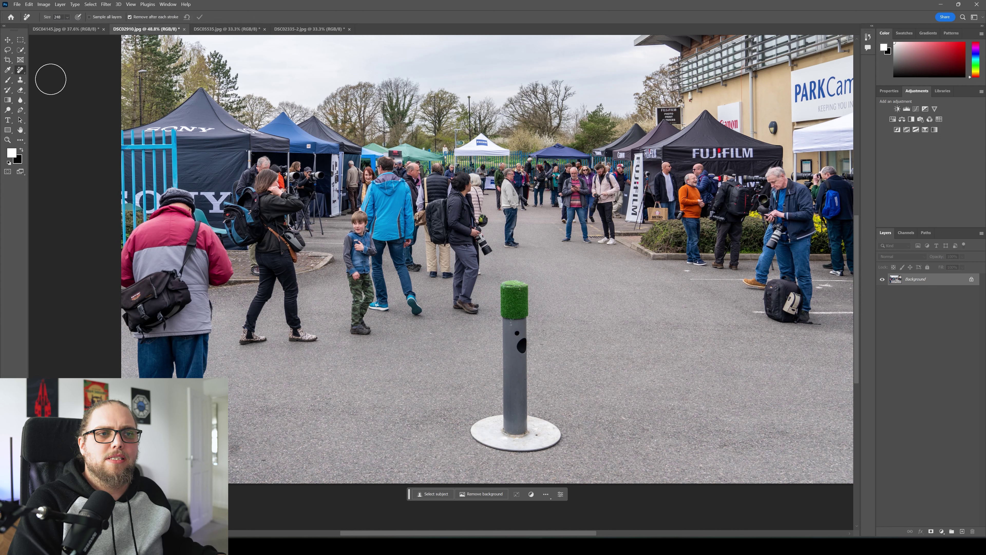
left_click_drag(512, 289, 510, 372)
mouse_move(512, 419)
left_mouse_down()
mouse_move(475, 433)
mouse_move(528, 452)
mouse_move(551, 439)
mouse_move(521, 422)
mouse_move(516, 310)
left_mouse_up()
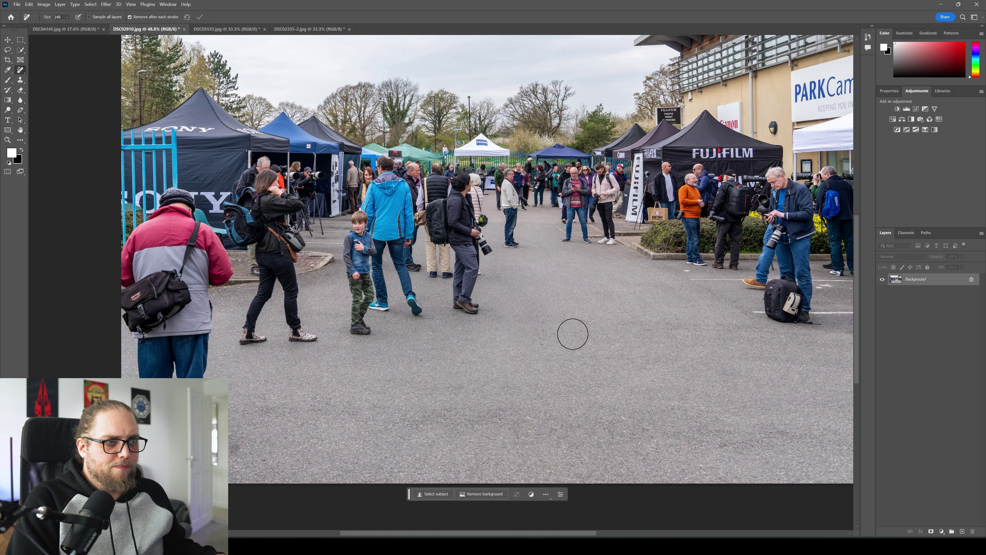
scroll(524, 353, "up", 6)
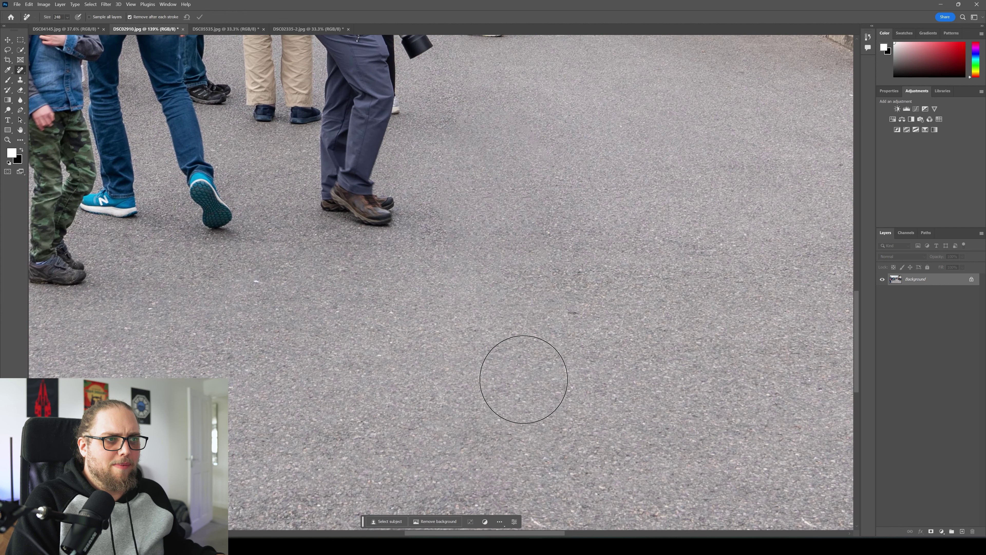
scroll(524, 379, "up", 3)
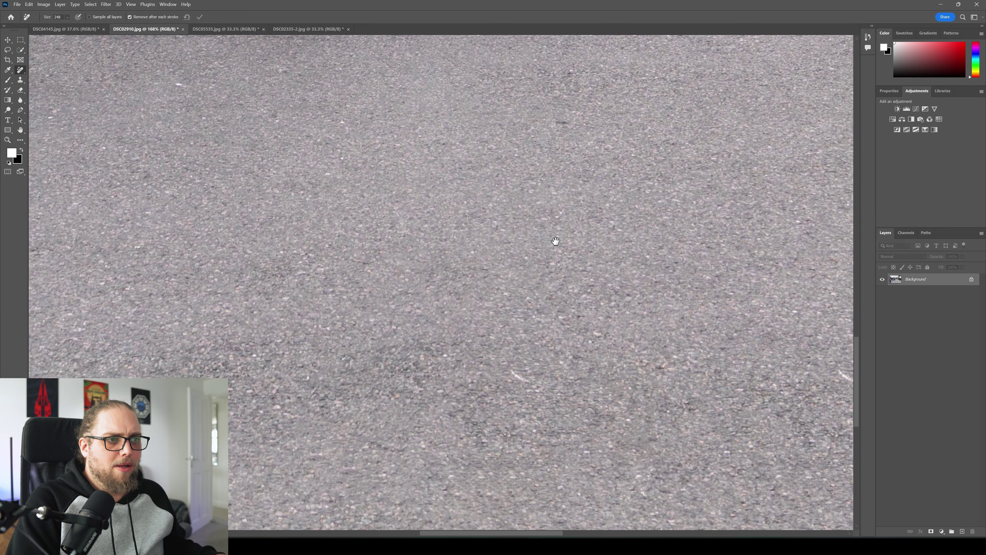
scroll(521, 293, "down", 9)
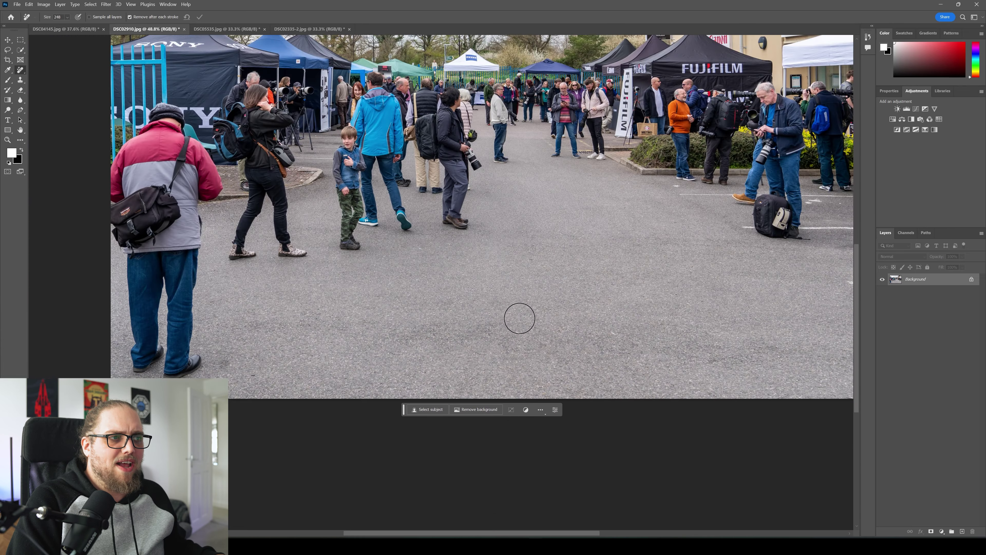
mouse_move(532, 197)
left_mouse_down()
mouse_move(555, 295)
mouse_move(495, 319)
left_mouse_up()
scroll(475, 293, "down", 1)
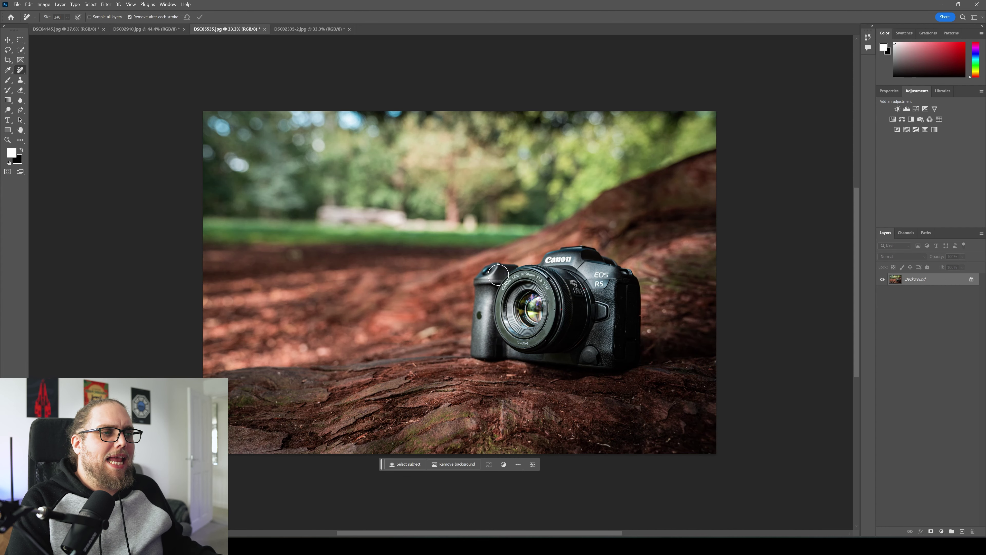
Try removing the Canon camera from the tree root with the Remove Tool at brush size 552, compare before and after, and undo the removal
key("bracketright")
key("bracketright")
key("bracketright")
key("bracketright")
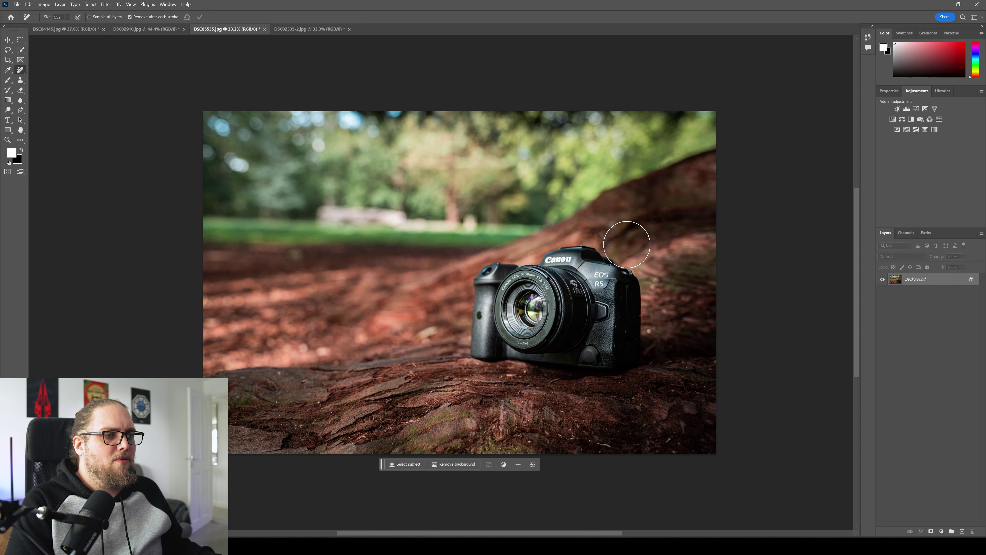
mouse_move(592, 264)
left_mouse_down()
mouse_move(494, 283)
mouse_move(486, 346)
mouse_move(605, 362)
mouse_move(622, 347)
mouse_move(624, 289)
mouse_move(605, 285)
mouse_move(586, 312)
mouse_move(592, 327)
mouse_move(544, 301)
mouse_move(556, 321)
mouse_move(515, 327)
left_mouse_up()
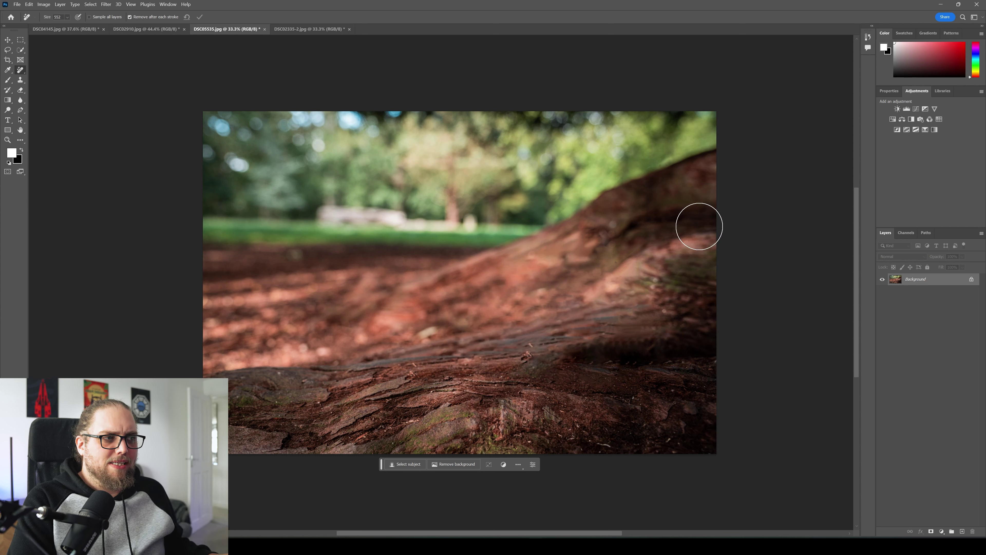
key("ctrl+z")
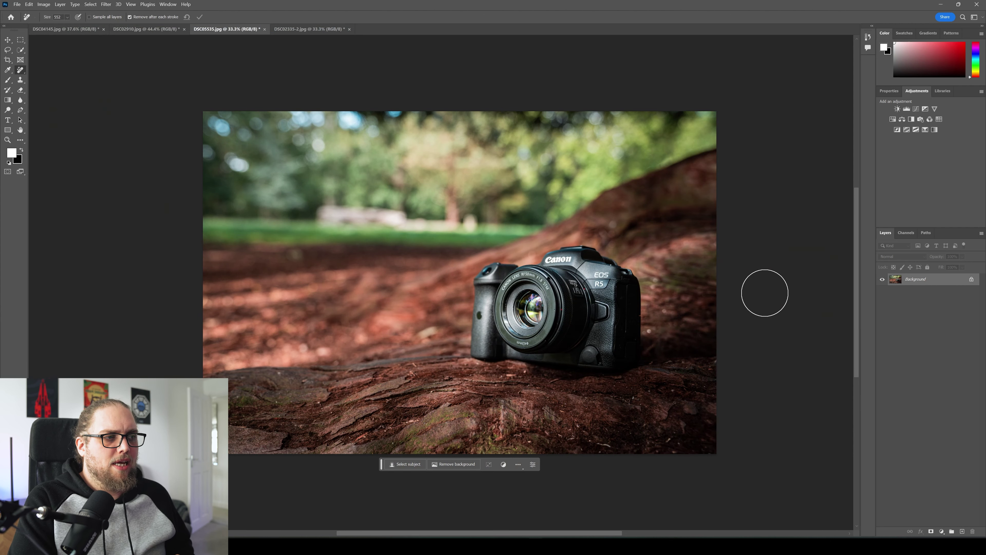
key("ctrl+shift+z")
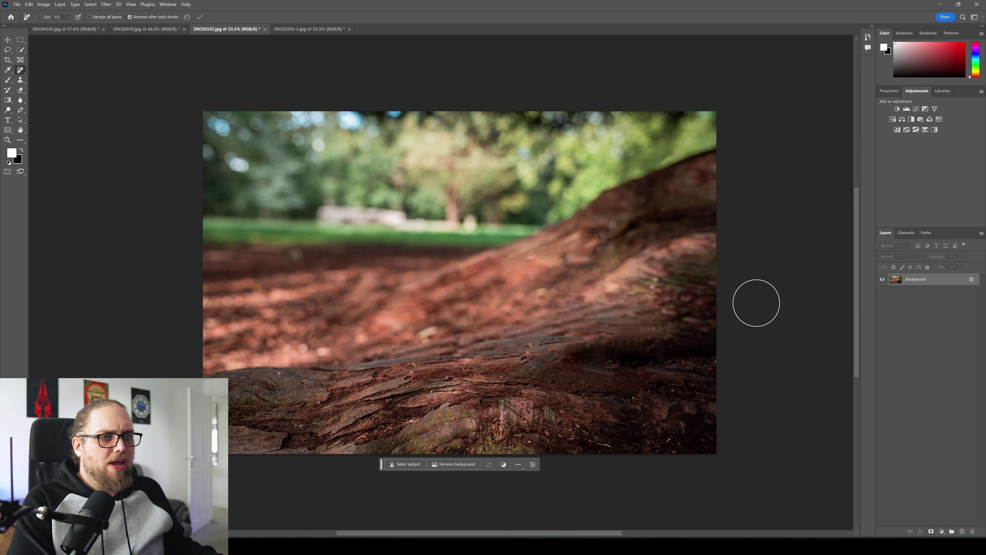
key("ctrl+z")
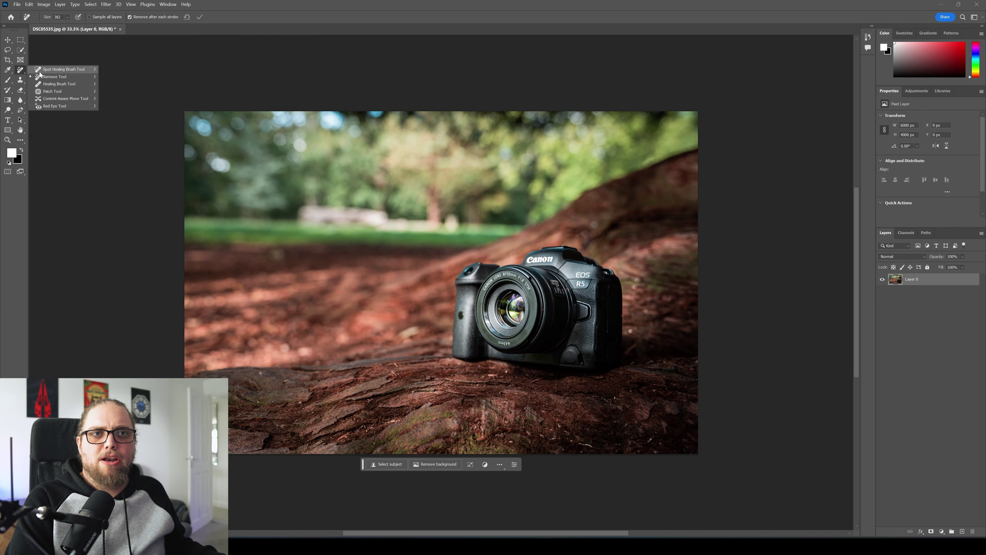
Paint over the whole Canon camera in DSC05535.jpg with the Spot Healing Brush in Content-Aware mode
left_click(54, 72)
mouse_move(495, 271)
left_mouse_down()
mouse_move(469, 275)
mouse_move(458, 358)
mouse_move(608, 365)
mouse_move(607, 285)
mouse_move(609, 300)
mouse_move(580, 261)
mouse_move(554, 253)
mouse_move(516, 272)
mouse_move(591, 278)
mouse_move(590, 339)
mouse_move(469, 332)
mouse_move(482, 306)
mouse_move(543, 297)
mouse_move(535, 318)
mouse_move(503, 316)
mouse_move(573, 308)
left_mouse_up()
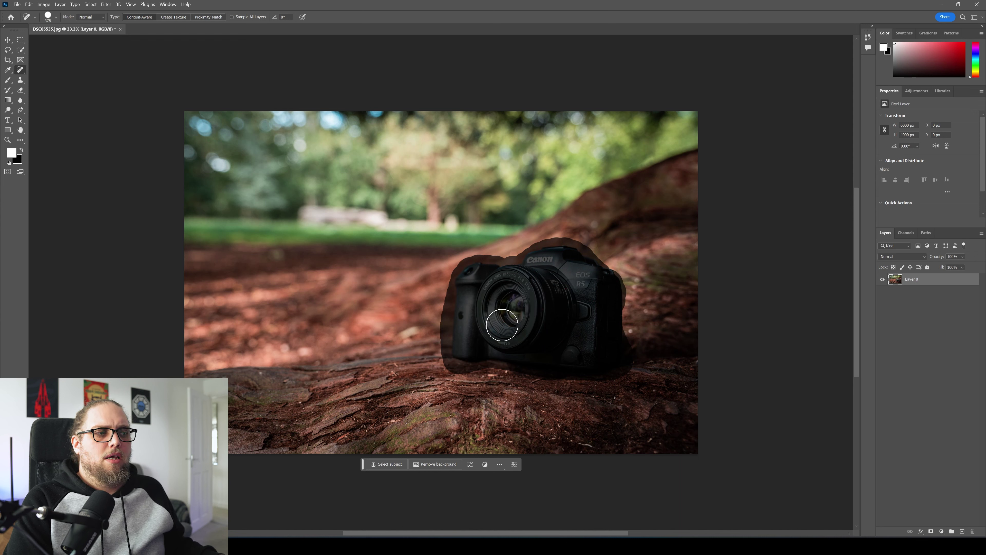
left_click_drag(502, 324, 502, 325)
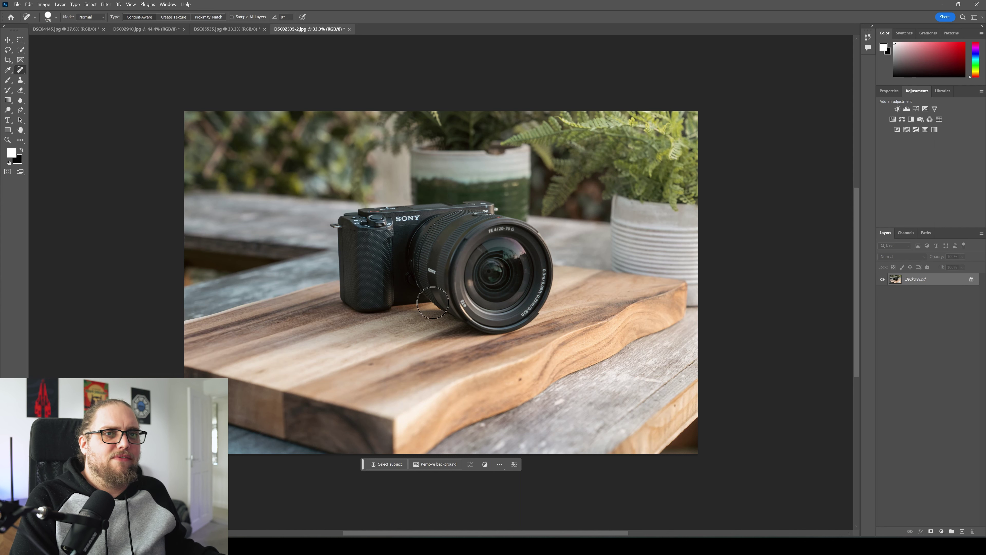
Try removing the Sony camera from the wooden board in DSC02335-2.jpg with the Remove Tool and undo the removal
right_click(20, 72)
left_click(54, 77)
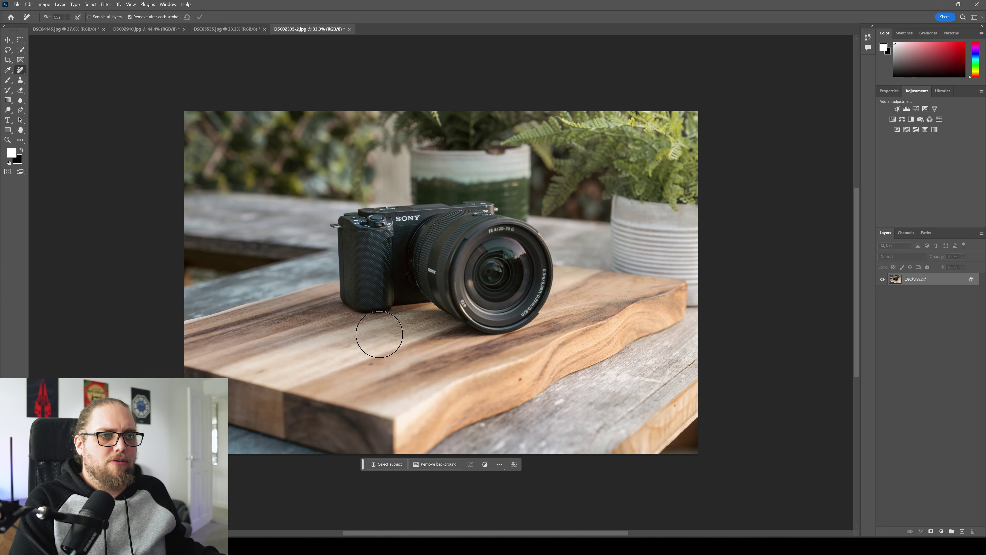
mouse_move(348, 230)
left_mouse_down()
mouse_move(355, 296)
mouse_move(417, 291)
mouse_move(483, 317)
mouse_move(531, 295)
mouse_move(536, 266)
mouse_move(523, 247)
mouse_move(479, 222)
mouse_move(391, 222)
mouse_move(370, 235)
mouse_move(441, 254)
mouse_move(400, 259)
mouse_move(486, 268)
mouse_move(497, 279)
mouse_move(472, 256)
mouse_move(488, 260)
left_mouse_up()
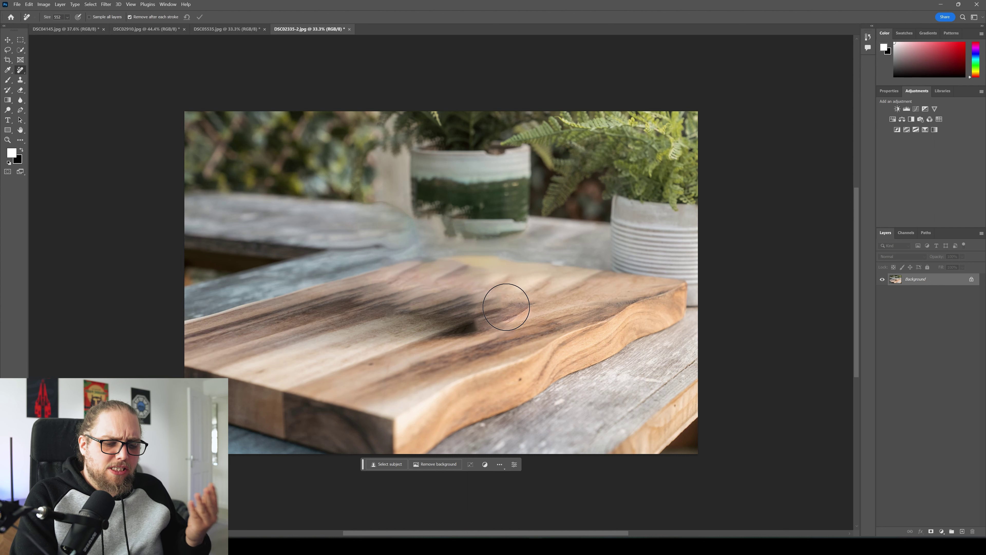
key("ctrl+z")
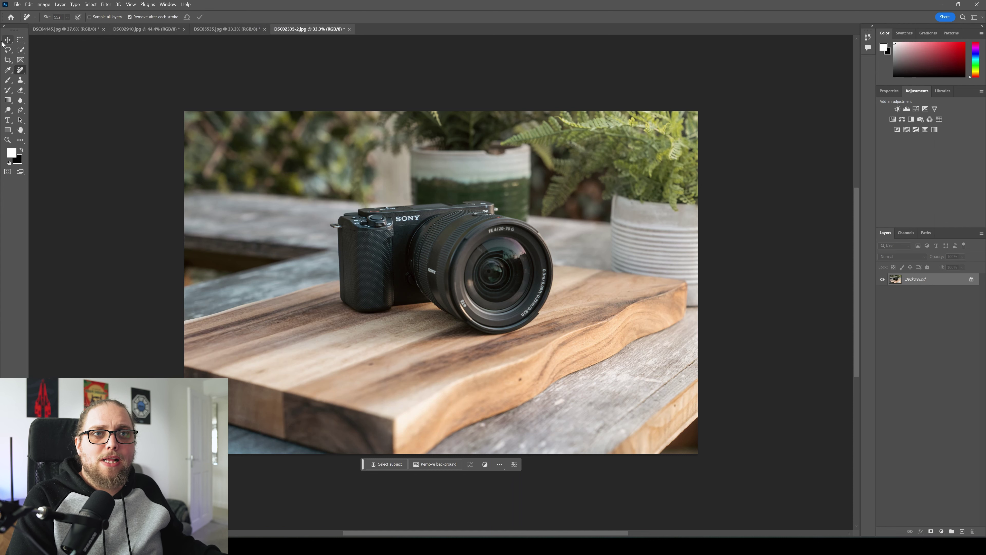
Return to DSC04145.jpg and undo the camera removal so the camera is back on the rock ledge
left_click(64, 29)
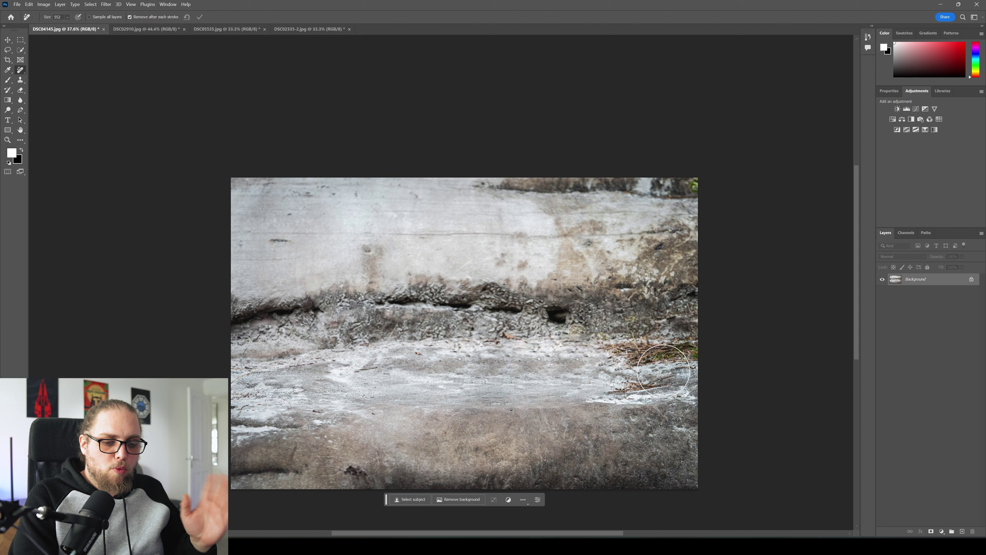
key("ctrl+z")
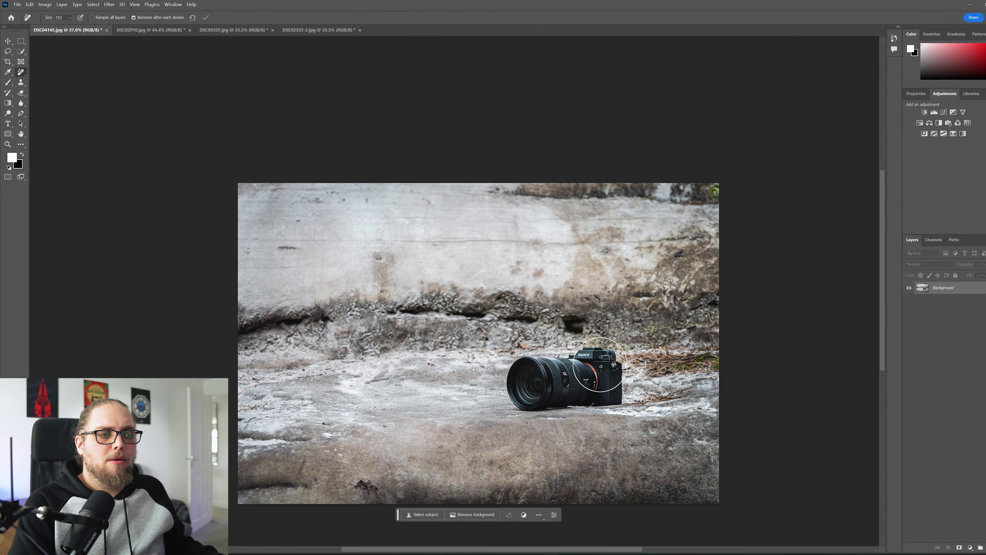
mouse_move(851, 486)
left_mouse_down()
mouse_move(727, 507)
mouse_move(717, 543)
mouse_move(843, 537)
left_mouse_up()
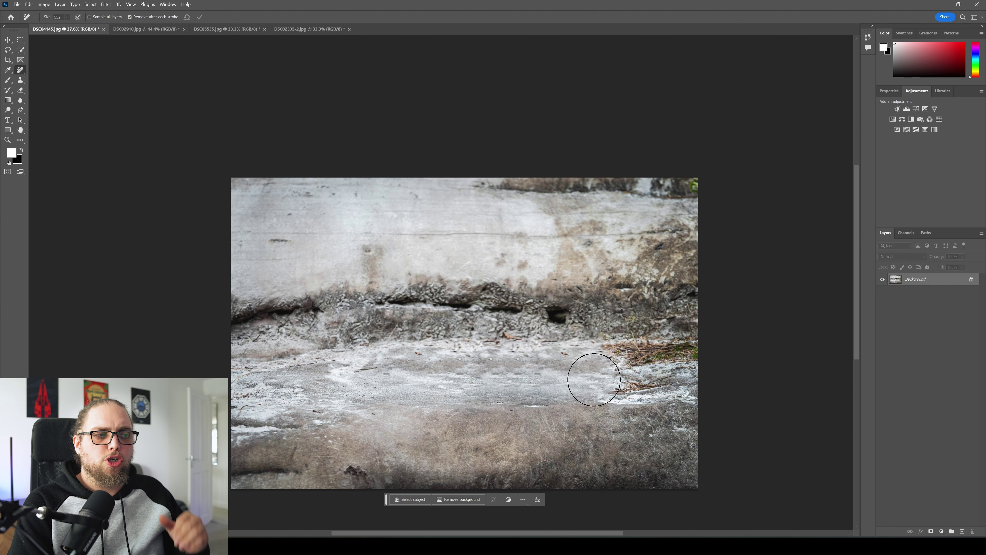
key("ctrl+z")
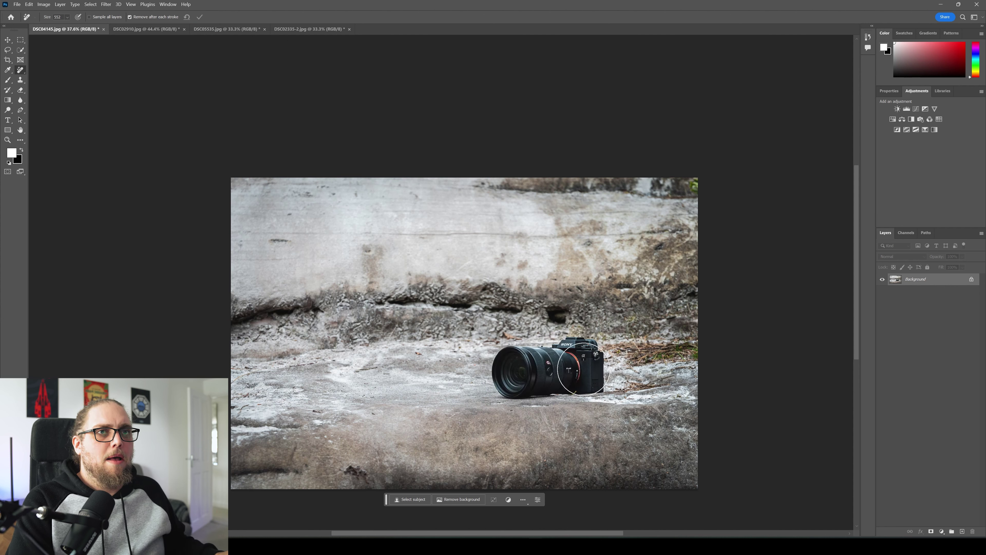
Turn off removal after each stroke and mark the whole Sony camera, finishing its lower corner with a 382 brush
left_click(152, 19)
mouse_move(511, 363)
left_mouse_down()
mouse_move(512, 377)
mouse_move(584, 352)
left_mouse_up()
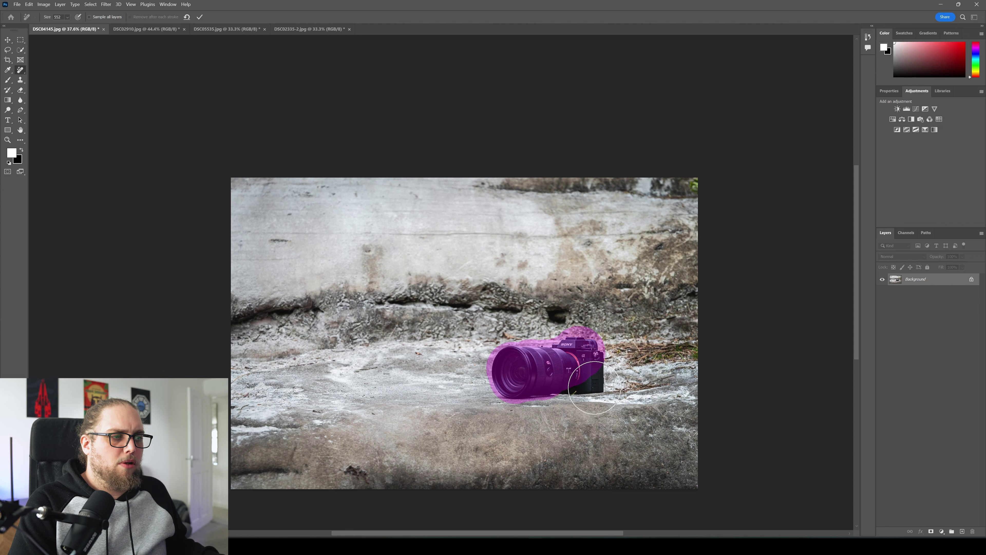
left_click_drag(595, 387, 586, 383)
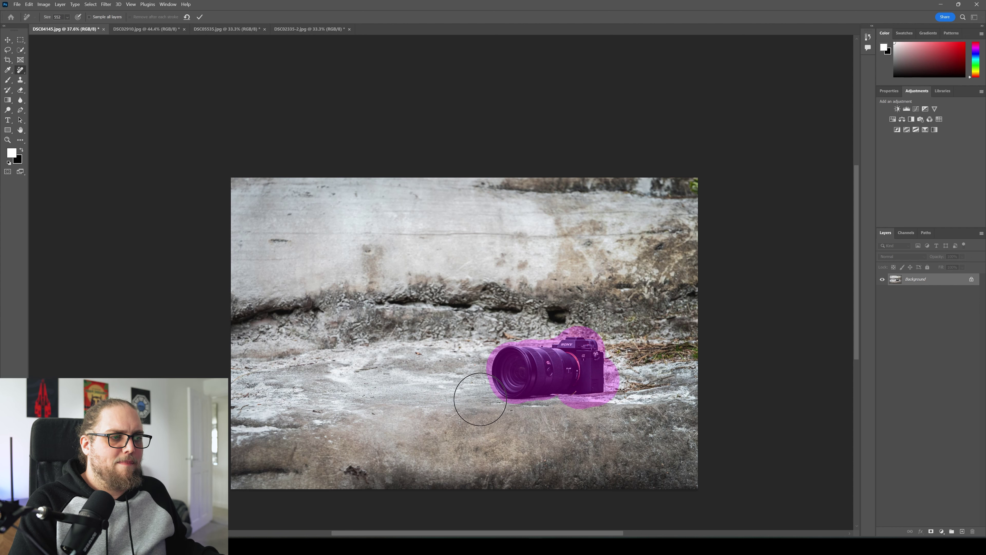
key("ctrl+z")
right_click(584, 379, "alt")
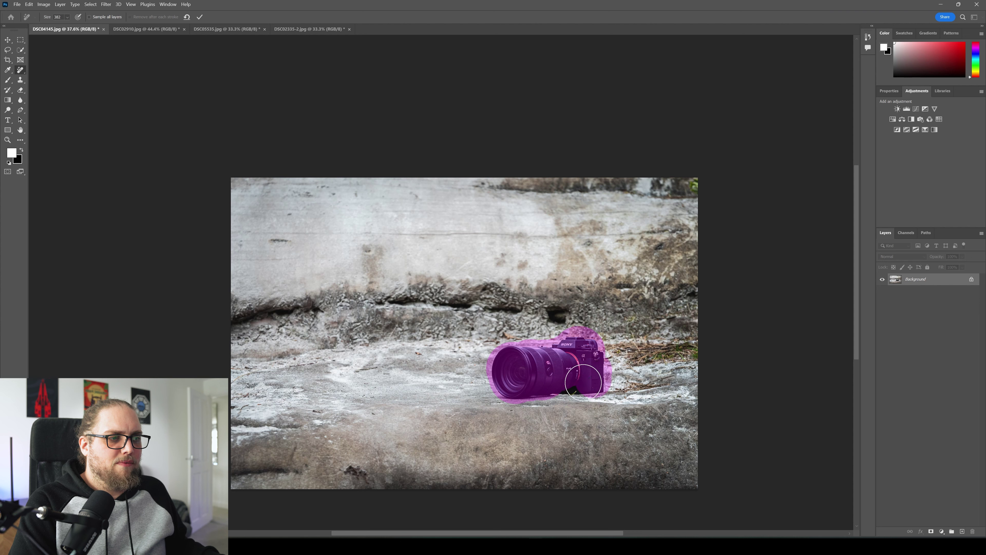
Mark the small dark crack on the upper rock wall too, apply the removal to both marked areas, and undo it
left_click(279, 243)
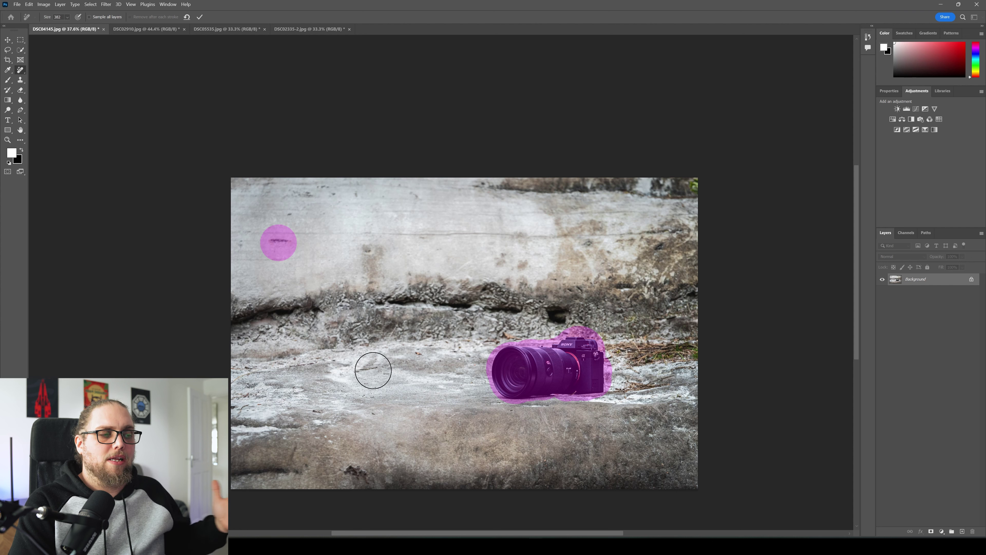
left_click(200, 18)
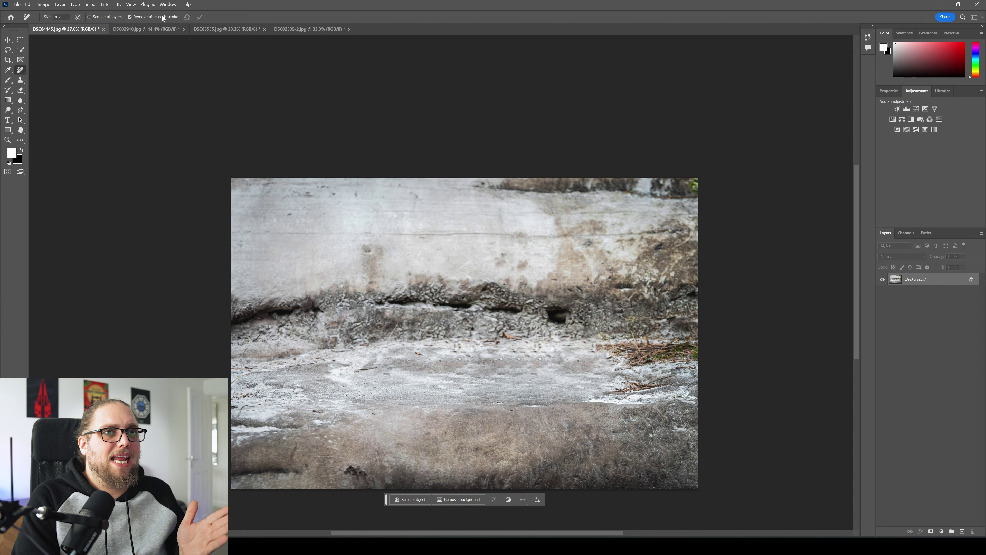
key("ctrl+z")
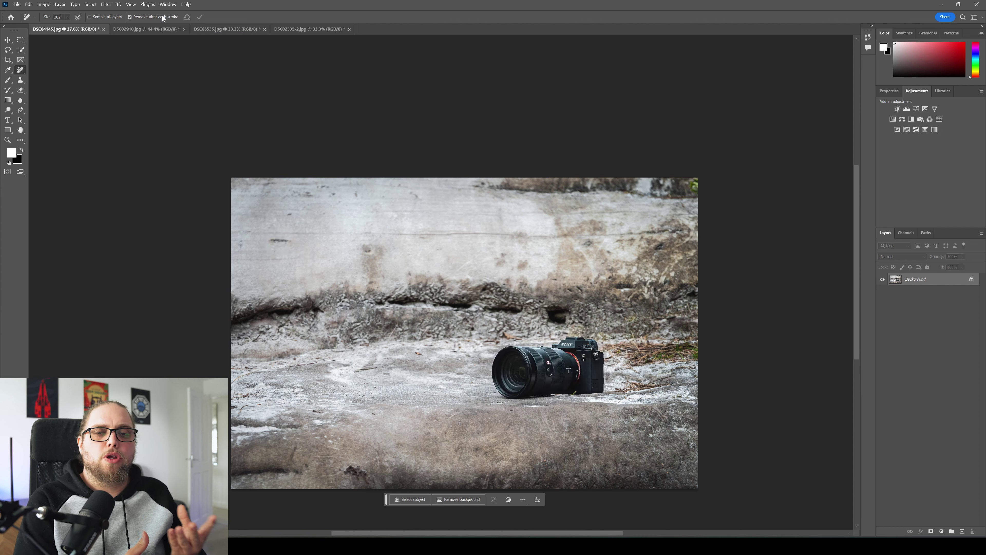